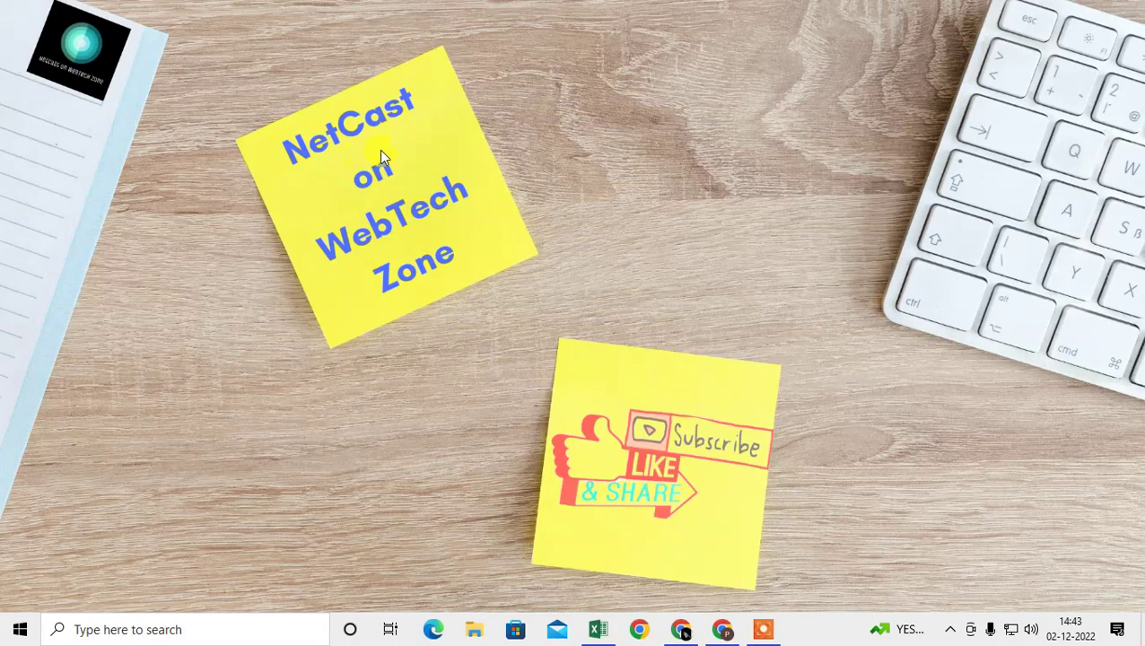
Refresh the Windows desktop twice from its right-click menu
right_click(501, 64)
click(568, 115)
right_click(500, 154)
click(547, 198)
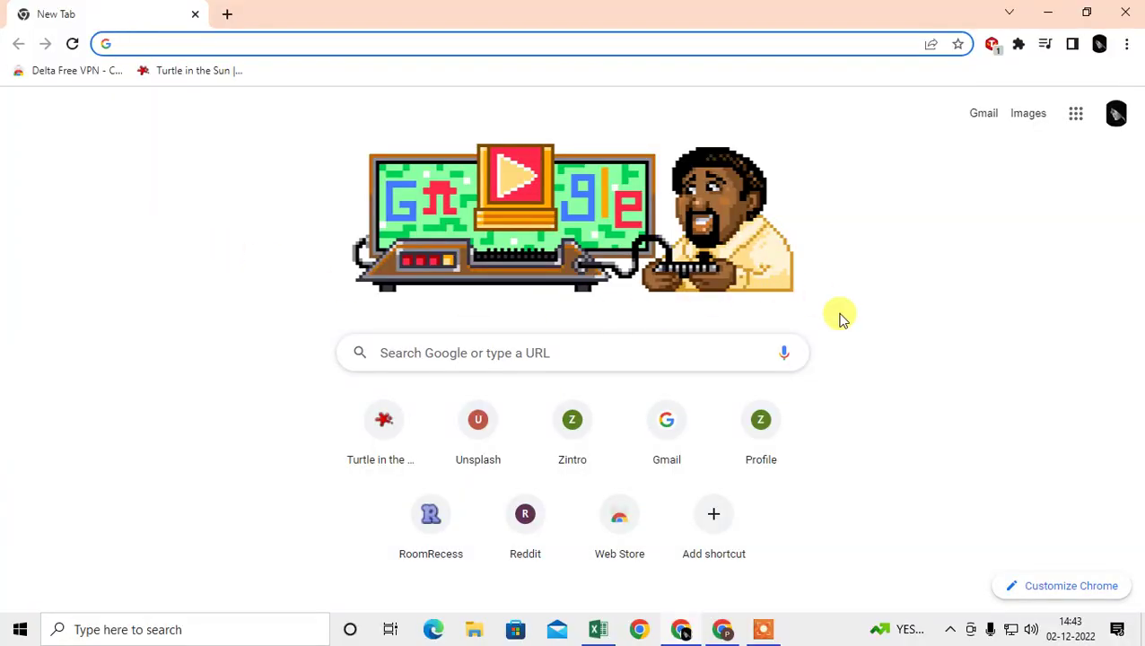
right_click(890, 176)
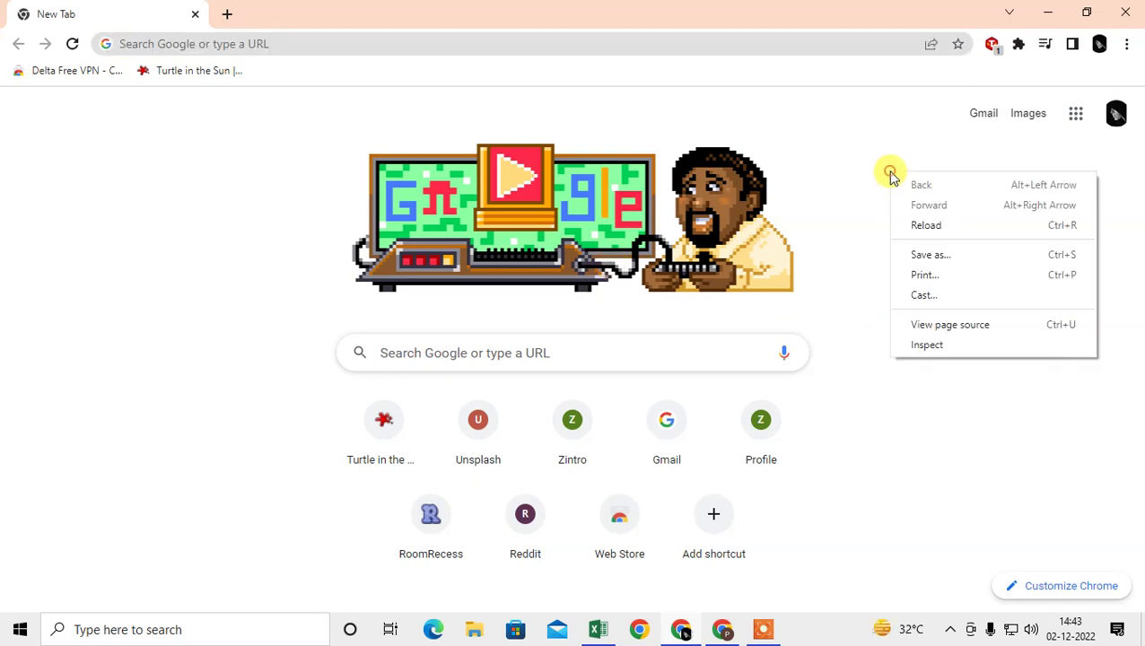
click(158, 166)
right_click(158, 167)
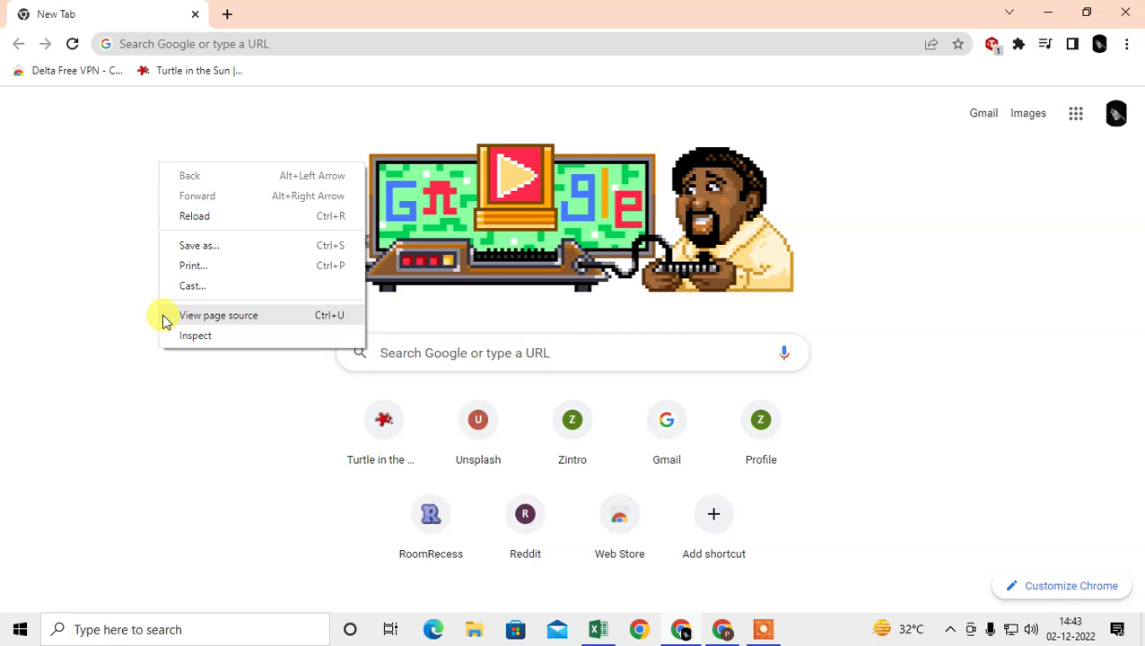
click(81, 212)
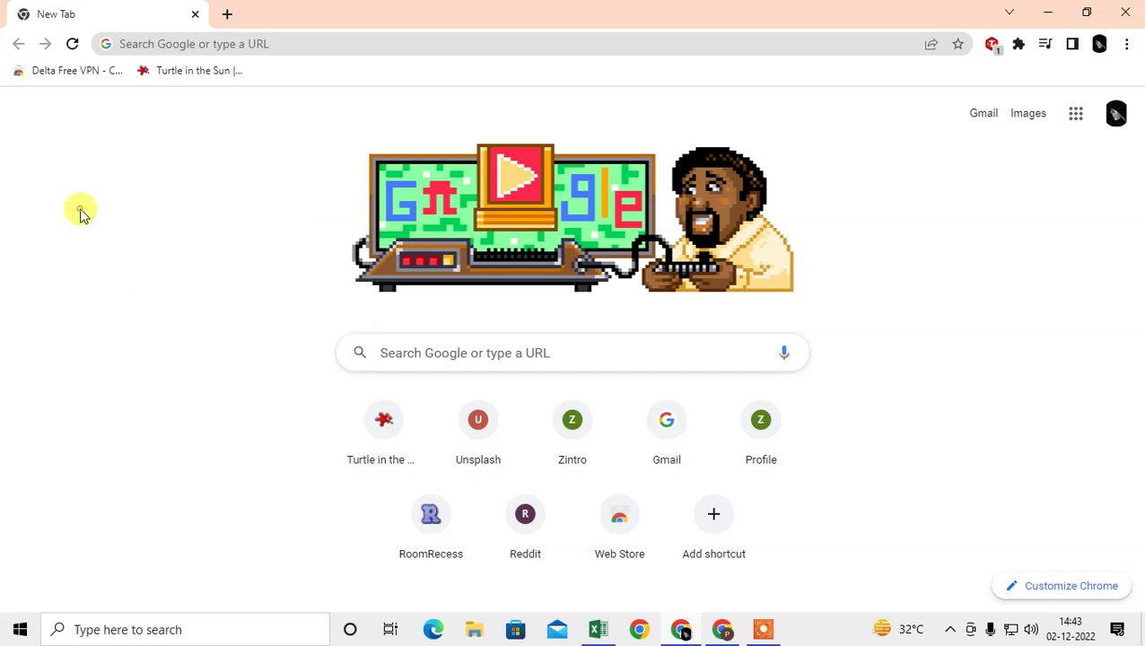
Open Chrome's Settings at the Privacy and security section
click(1126, 44)
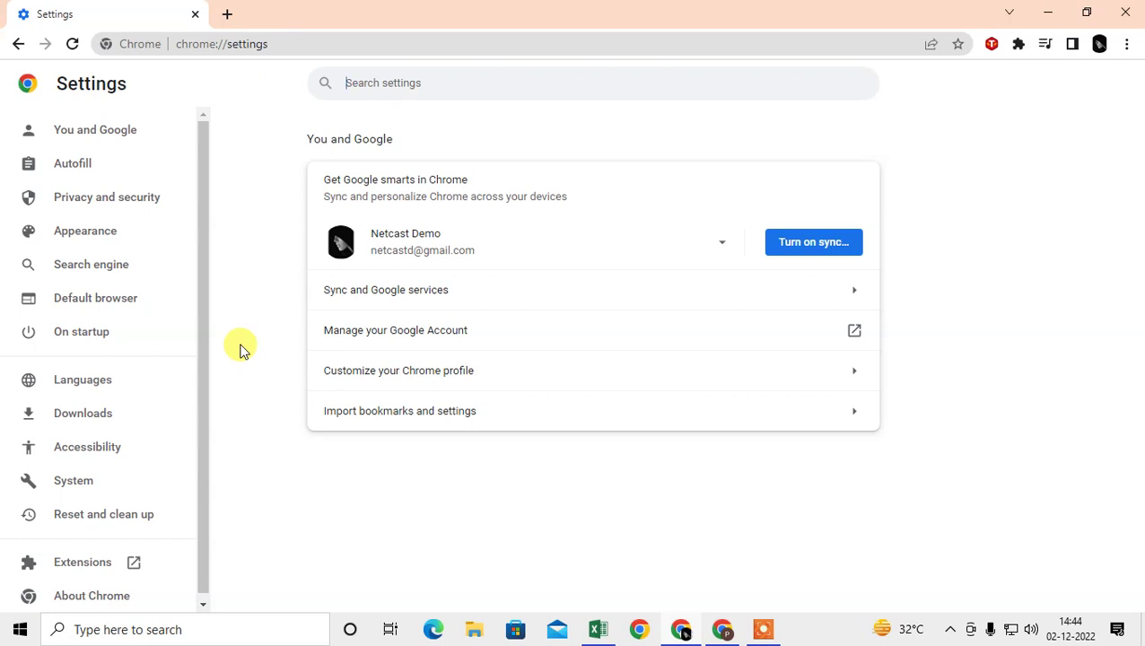
click(76, 201)
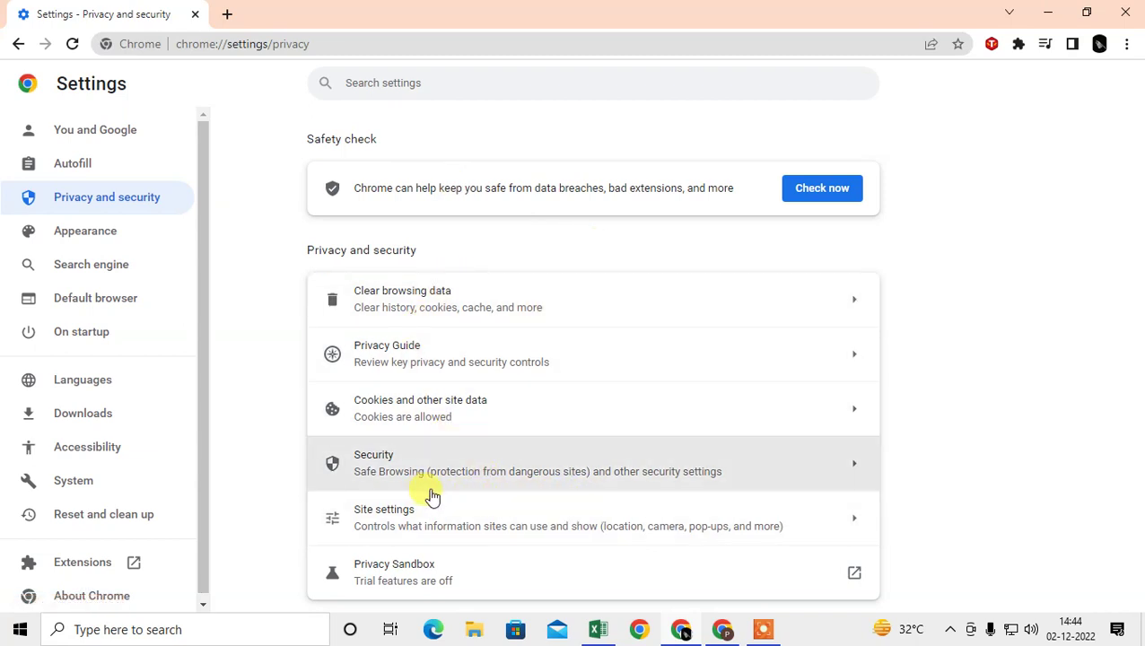
Go from Site settings into Cookies and site data and scroll through its options
click(477, 525)
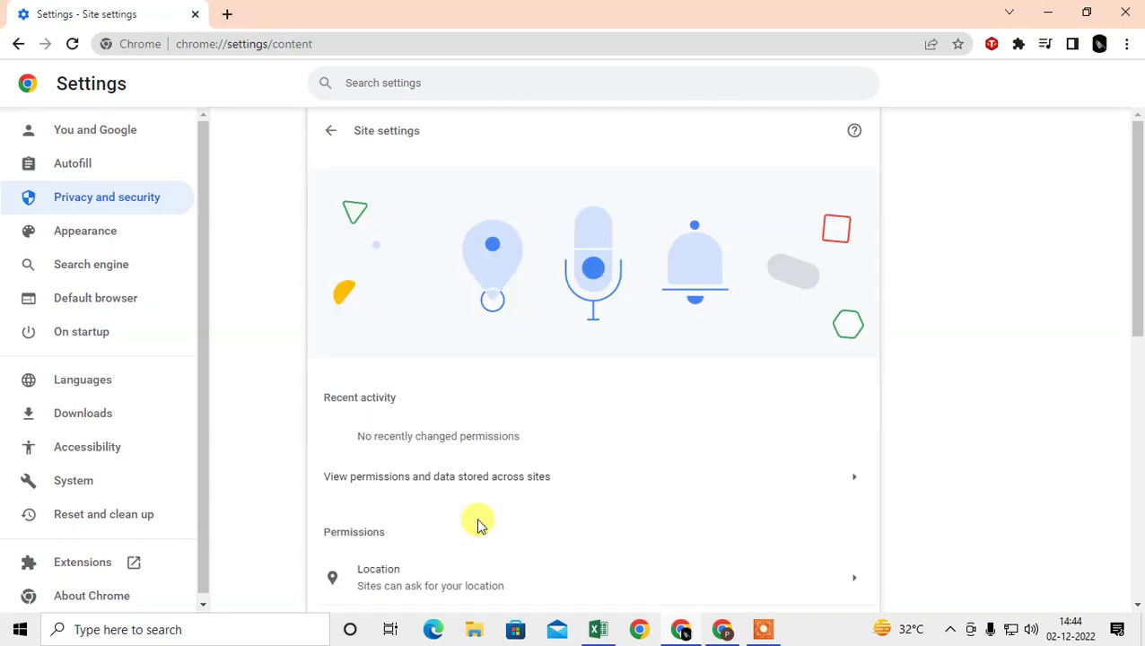
scroll(560, 414, down, 2)
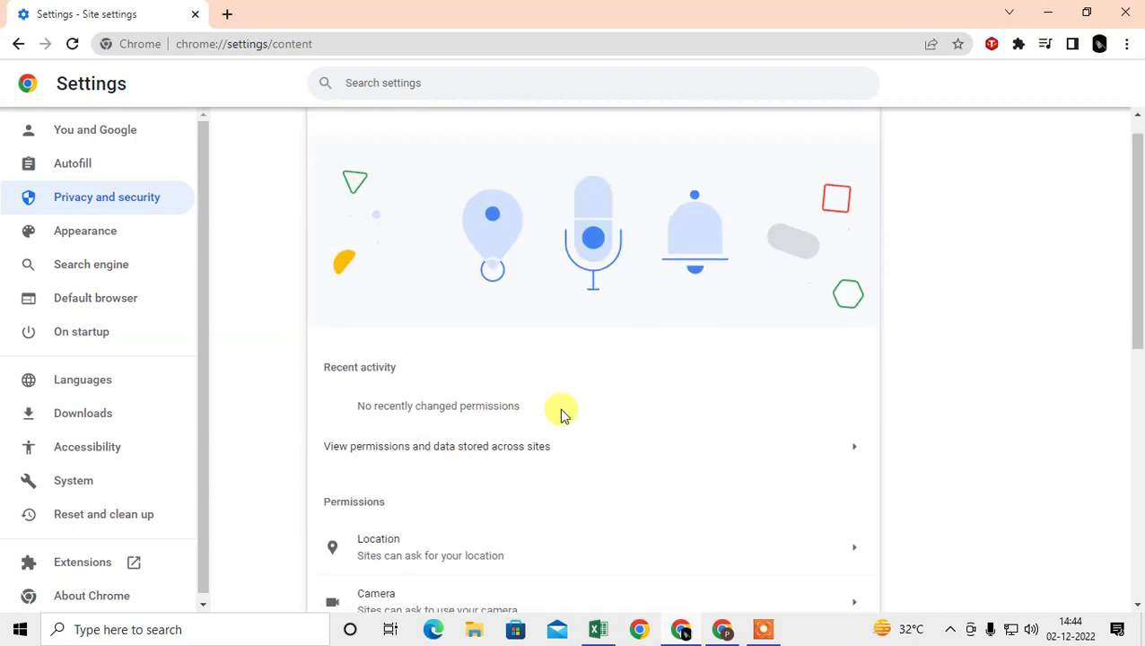
scroll(677, 401, down, 5)
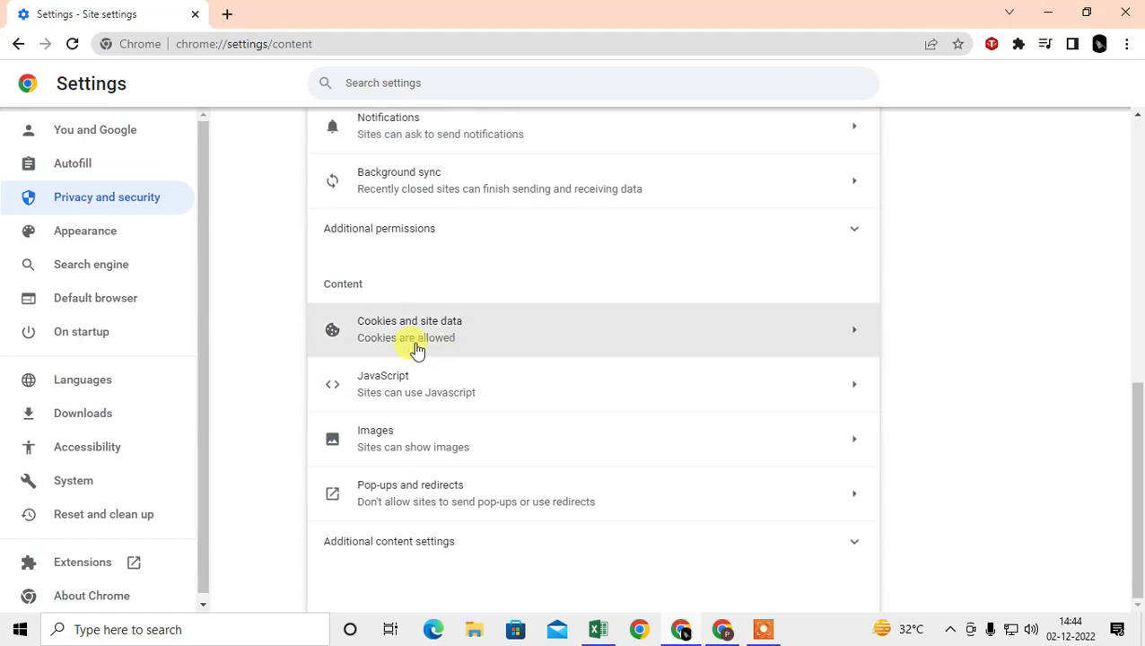
click(501, 332)
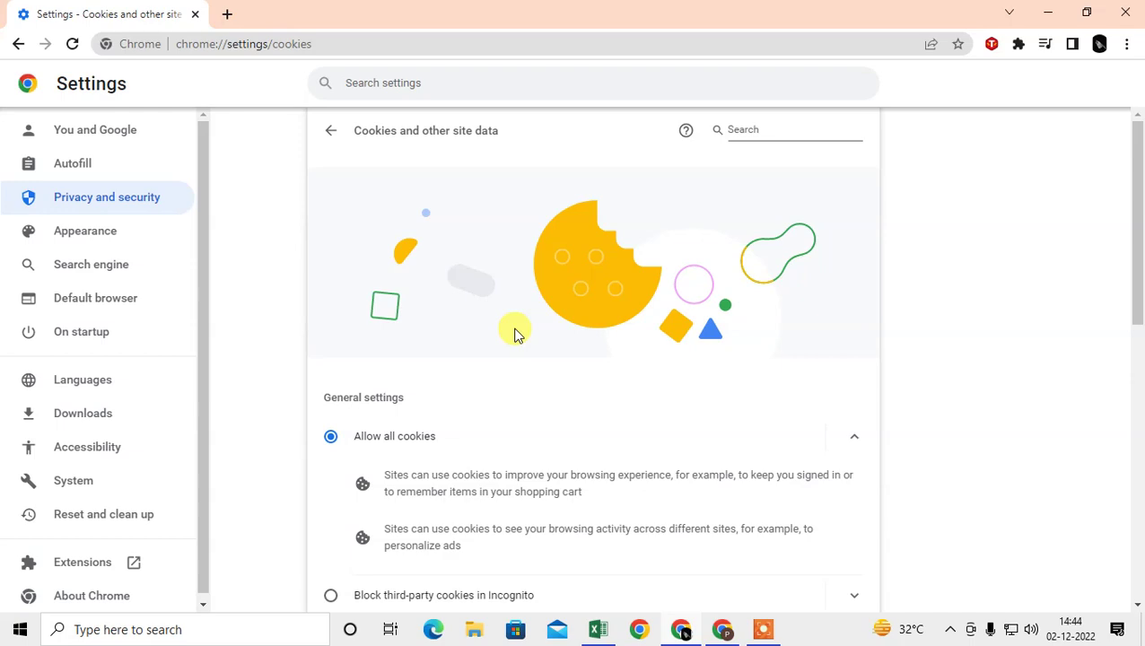
scroll(507, 333, down, 4)
scroll(518, 336, up, 4)
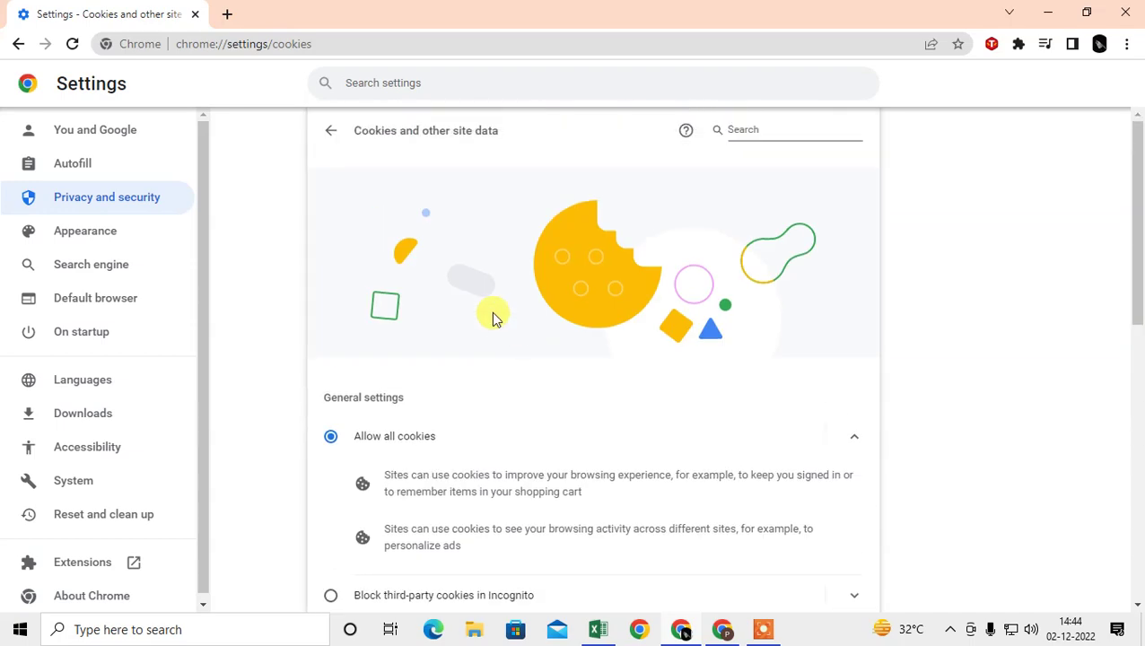
scroll(539, 380, down, 6)
scroll(541, 384, down, 1)
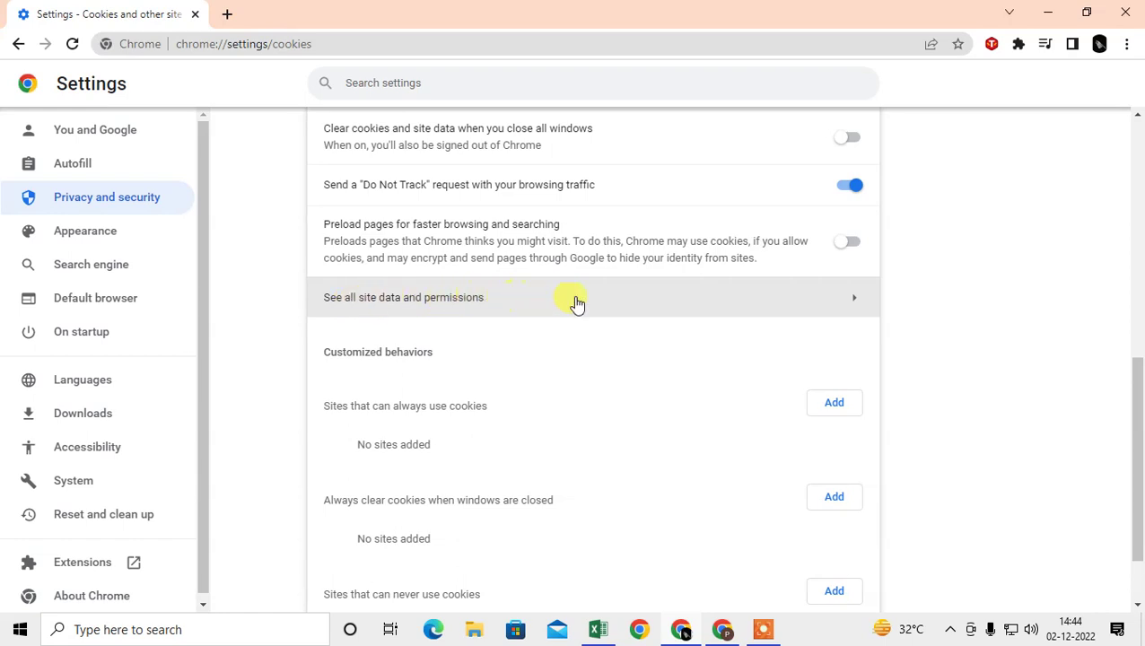
Open the All sites list and scroll through each site's stored data
click(830, 307)
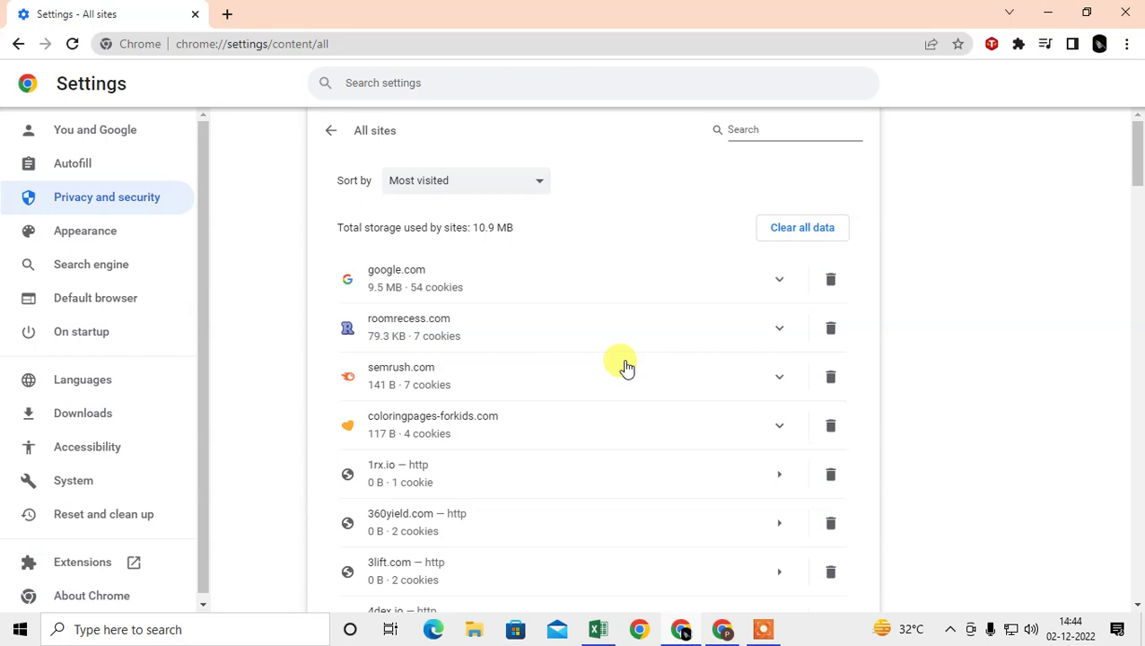
scroll(625, 368, down, 1)
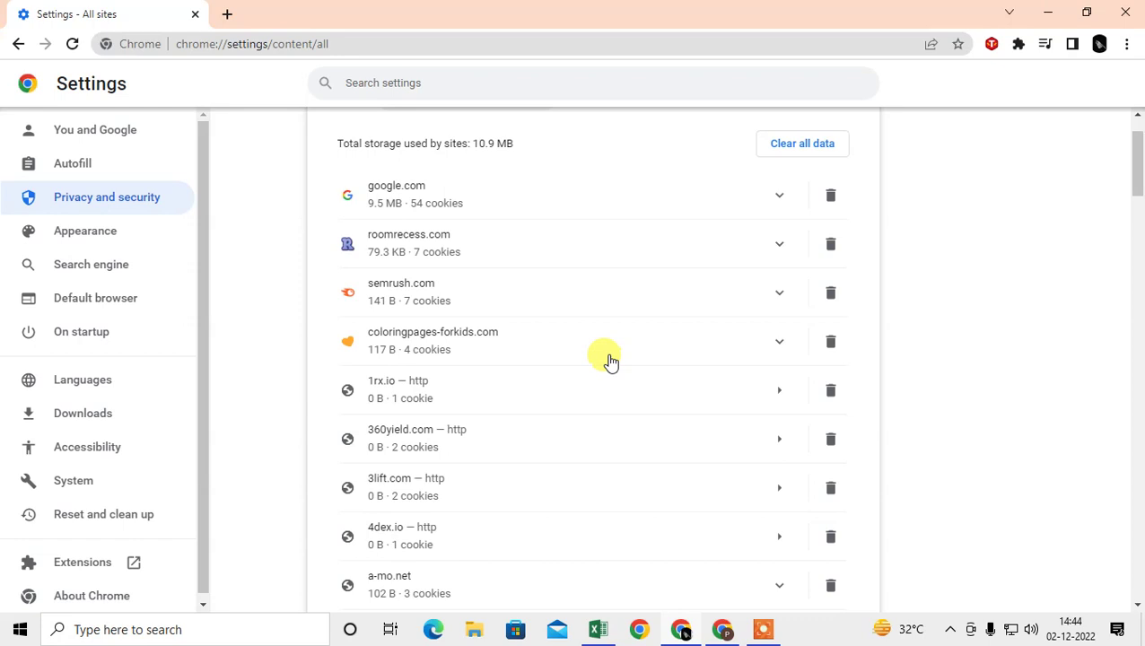
scroll(609, 362, down, 3)
scroll(609, 361, down, 3)
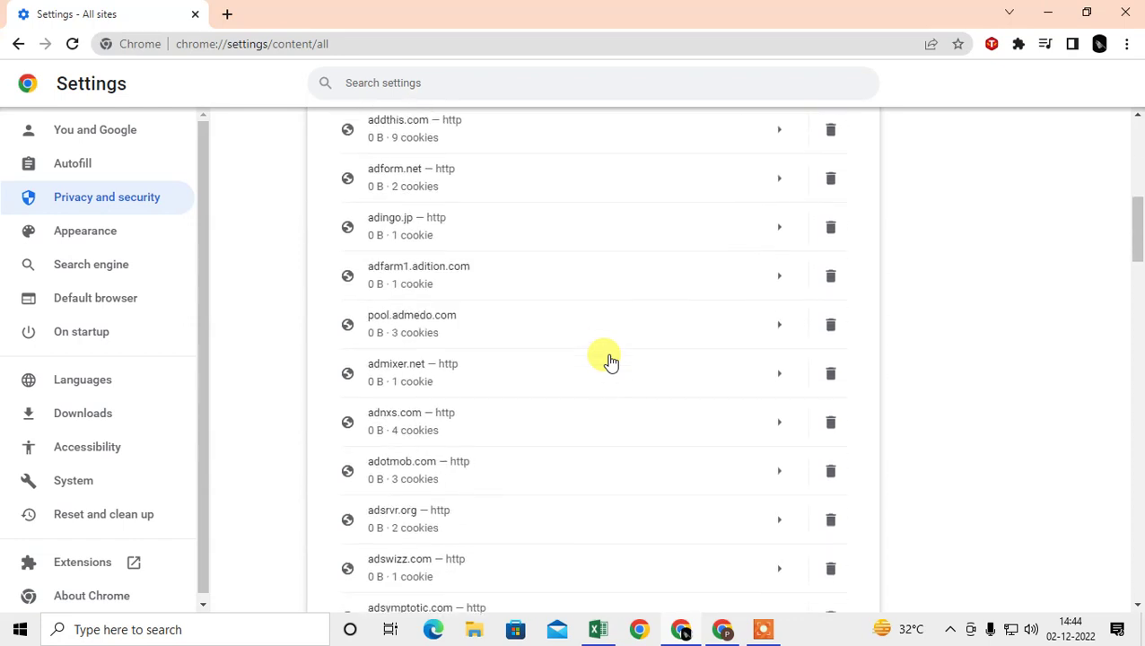
scroll(609, 361, down, 1)
scroll(609, 361, down, 12)
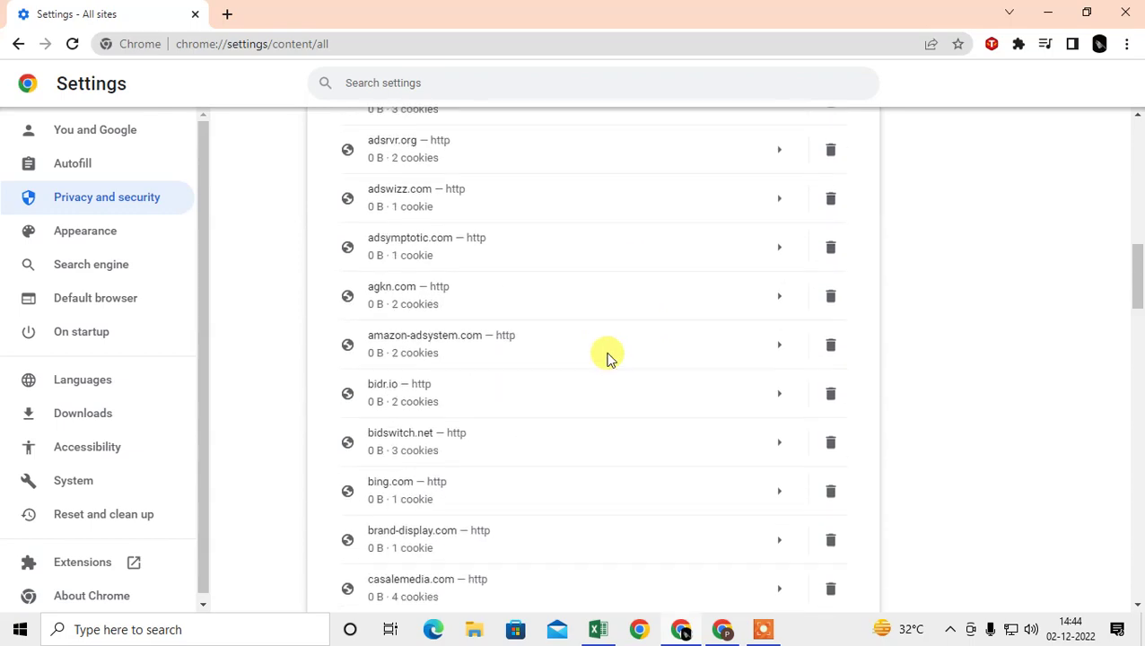
scroll(607, 356, up, 18)
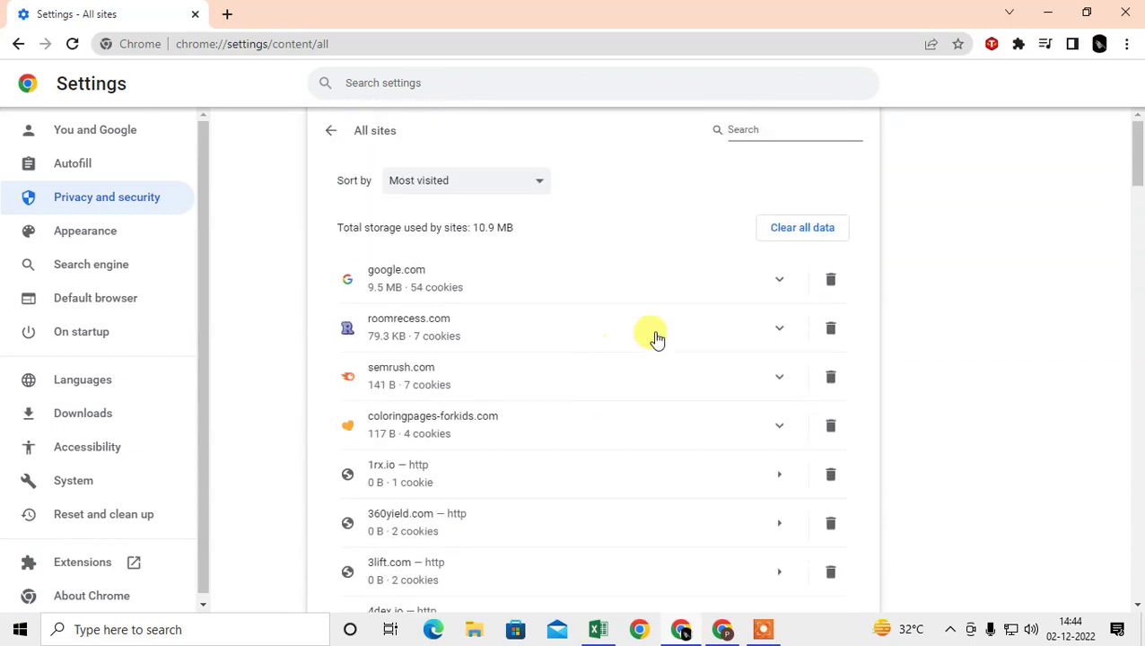
Check the Sort by choices for the All sites list, keeping Most visited
click(773, 128)
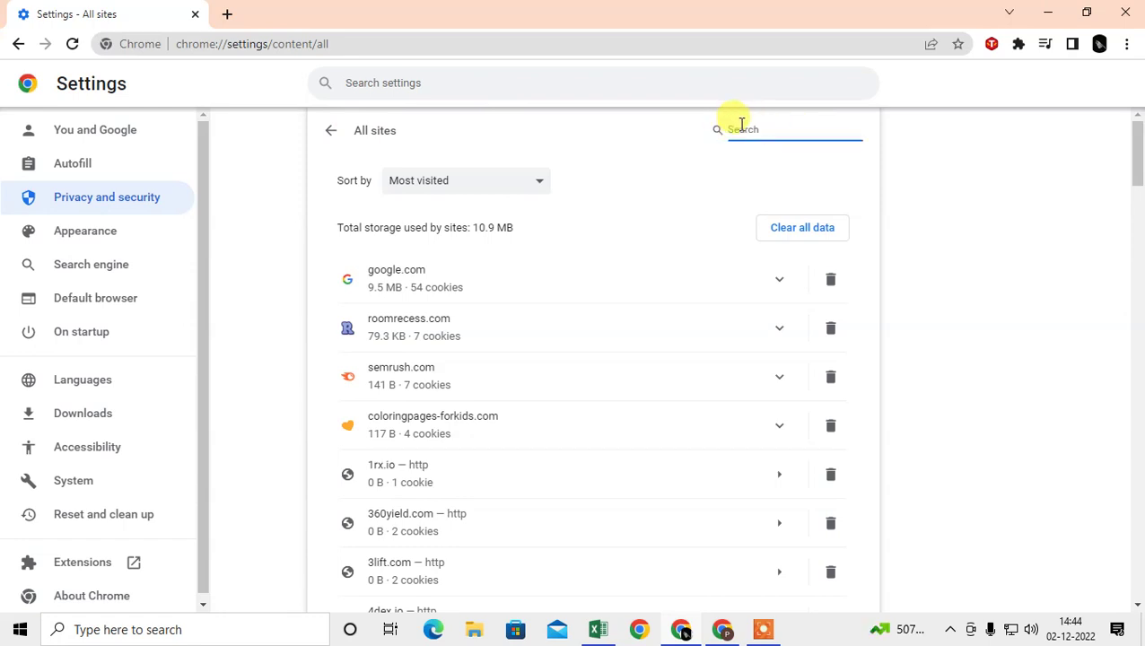
click(544, 185)
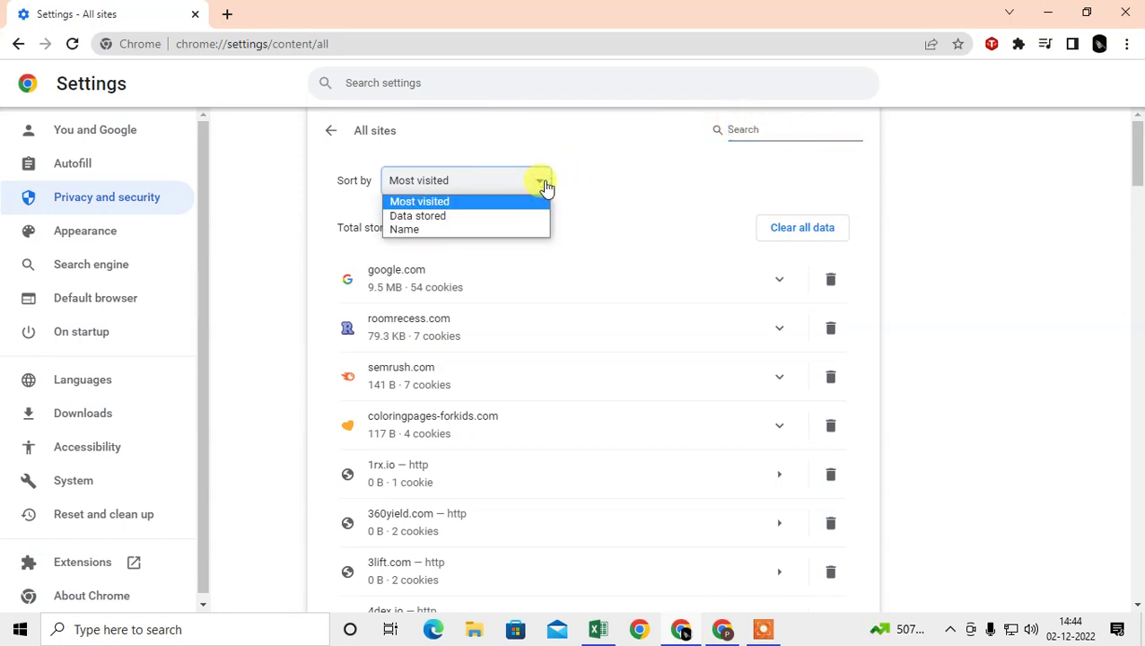
click(628, 159)
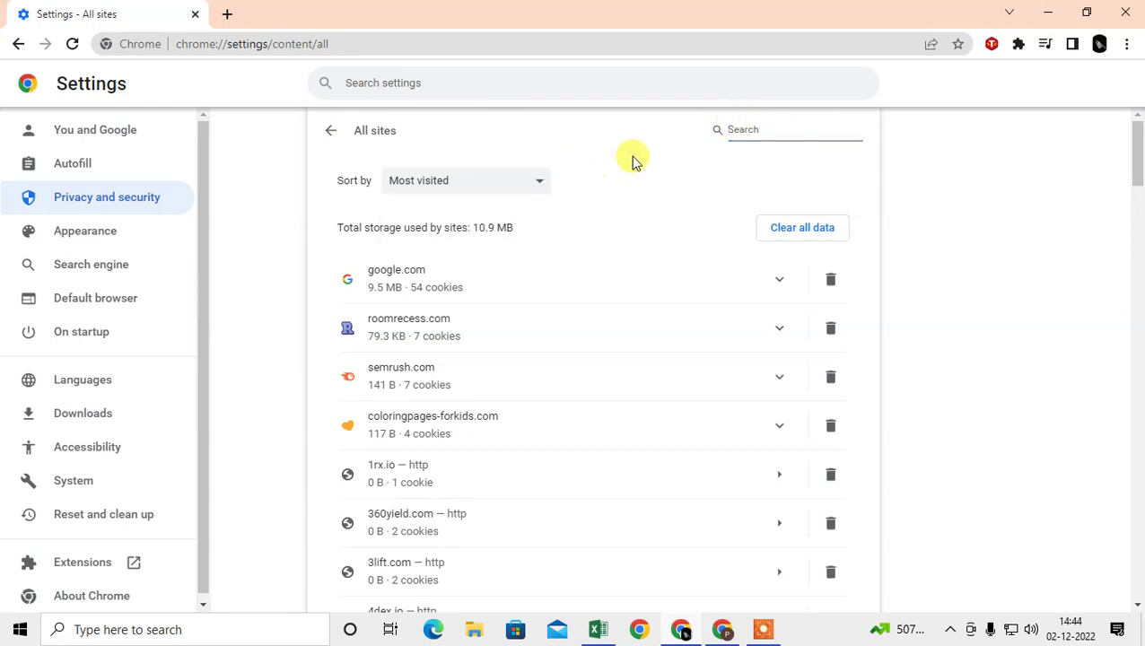
Filter All sites by 'google.com' and expand it to view its subdomains
click(754, 130)
text(google.com)
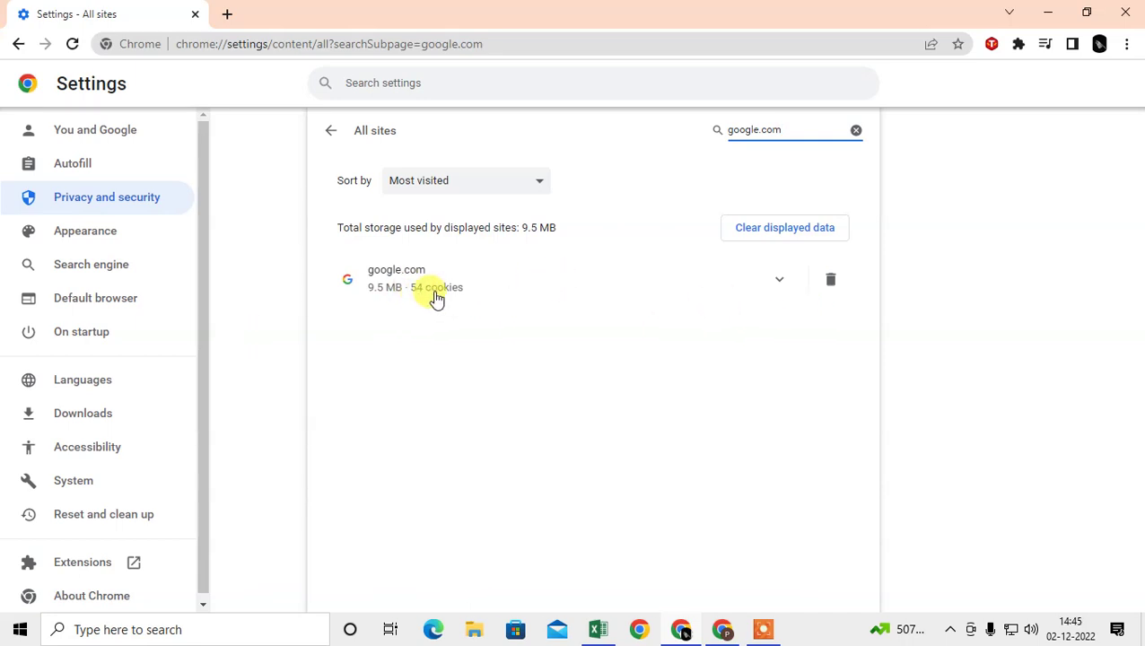
click(780, 283)
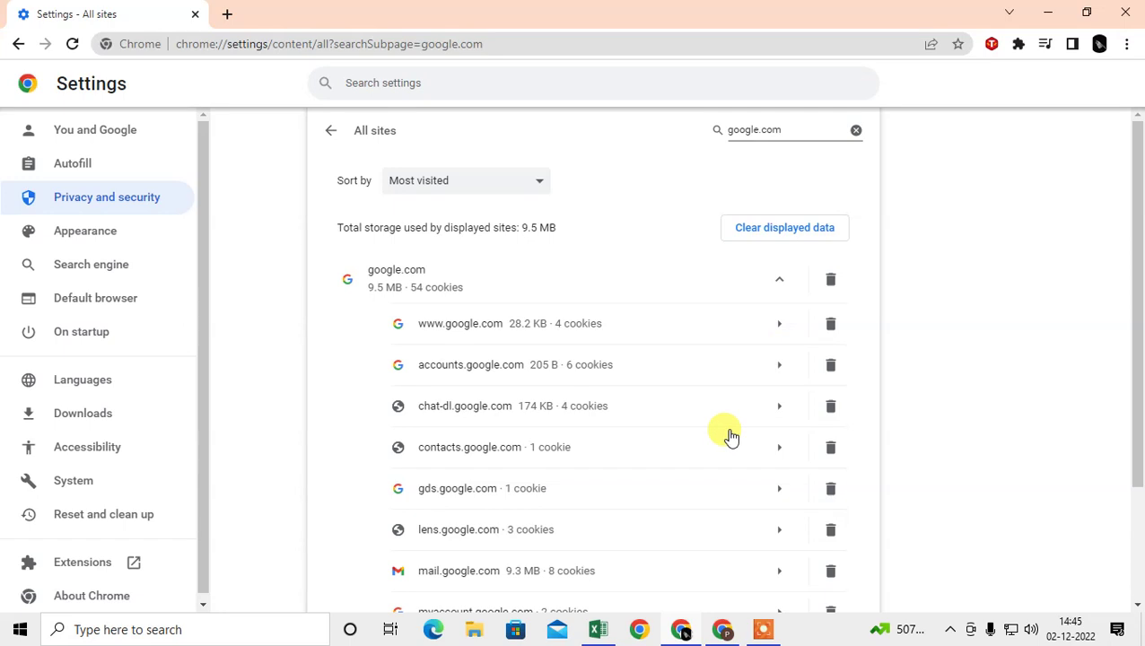
scroll(726, 434, down, 2)
scroll(729, 434, up, 2)
click(780, 281)
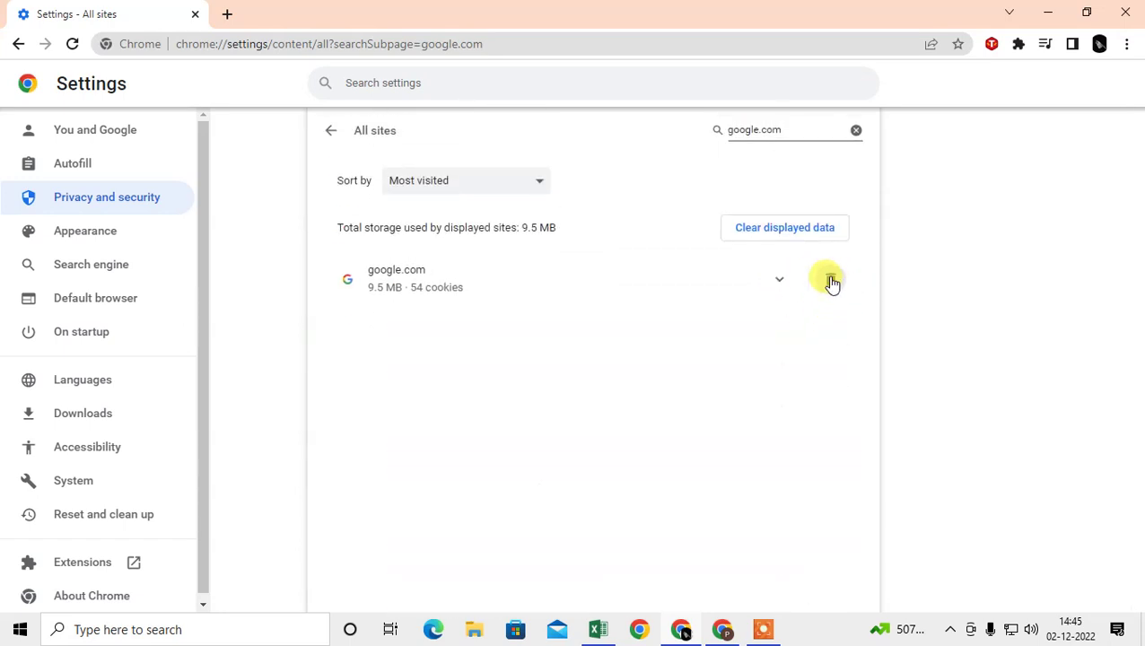
Clear lens.google.com's site data, then widen the filter to 'google.co'
click(787, 281)
scroll(874, 462, down, 1)
scroll(875, 462, down, 1)
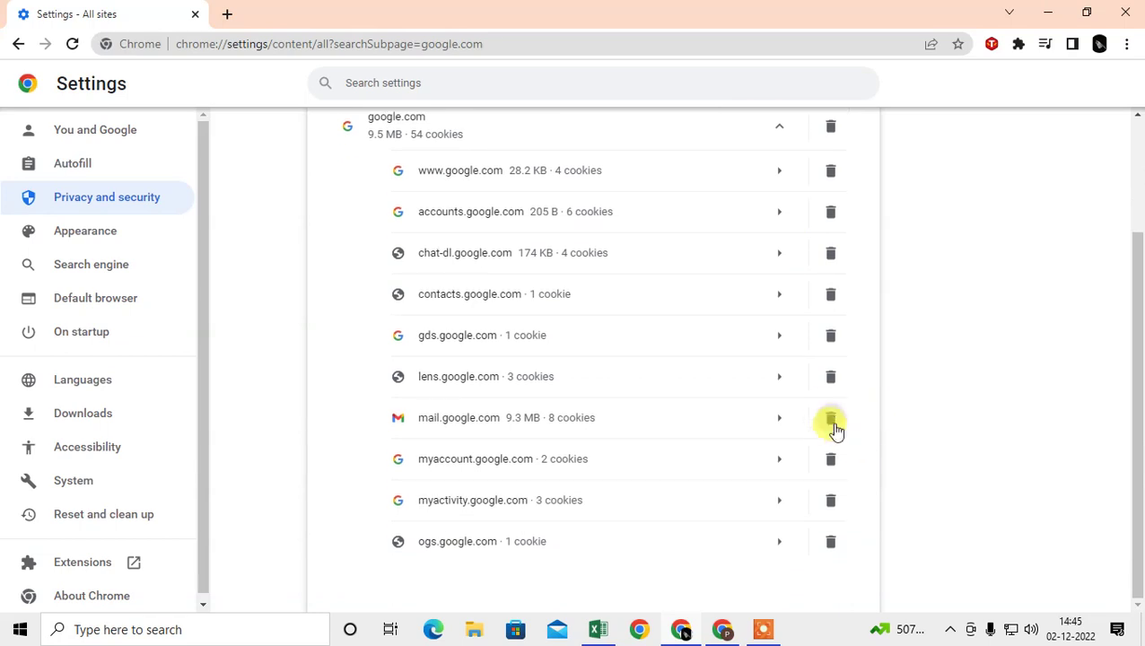
click(831, 378)
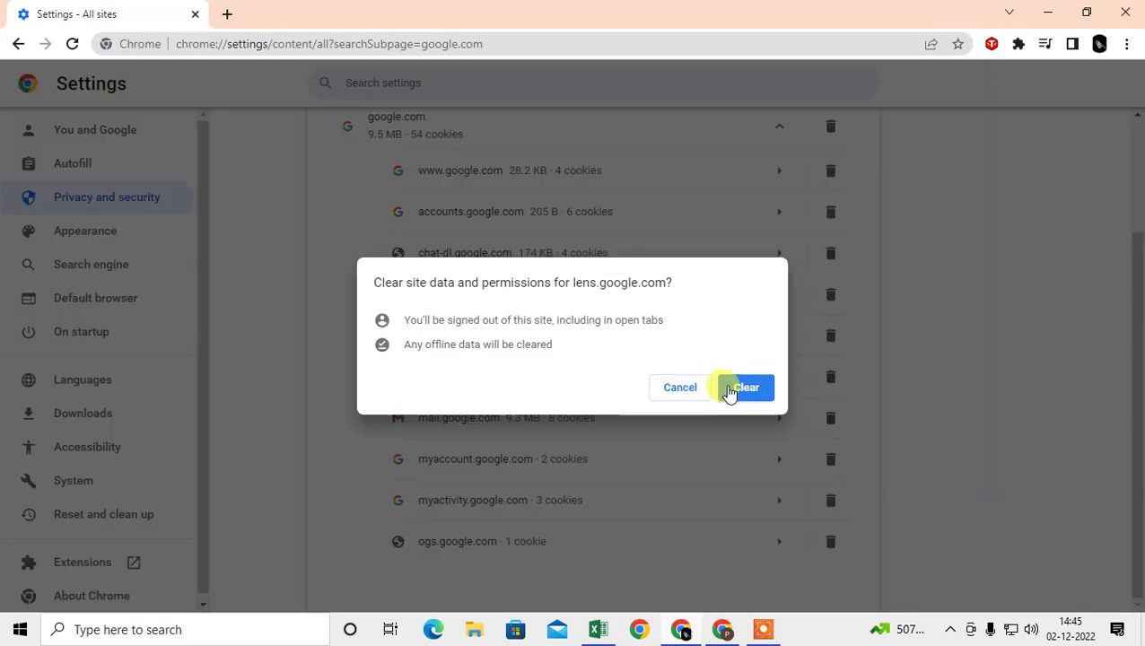
click(746, 387)
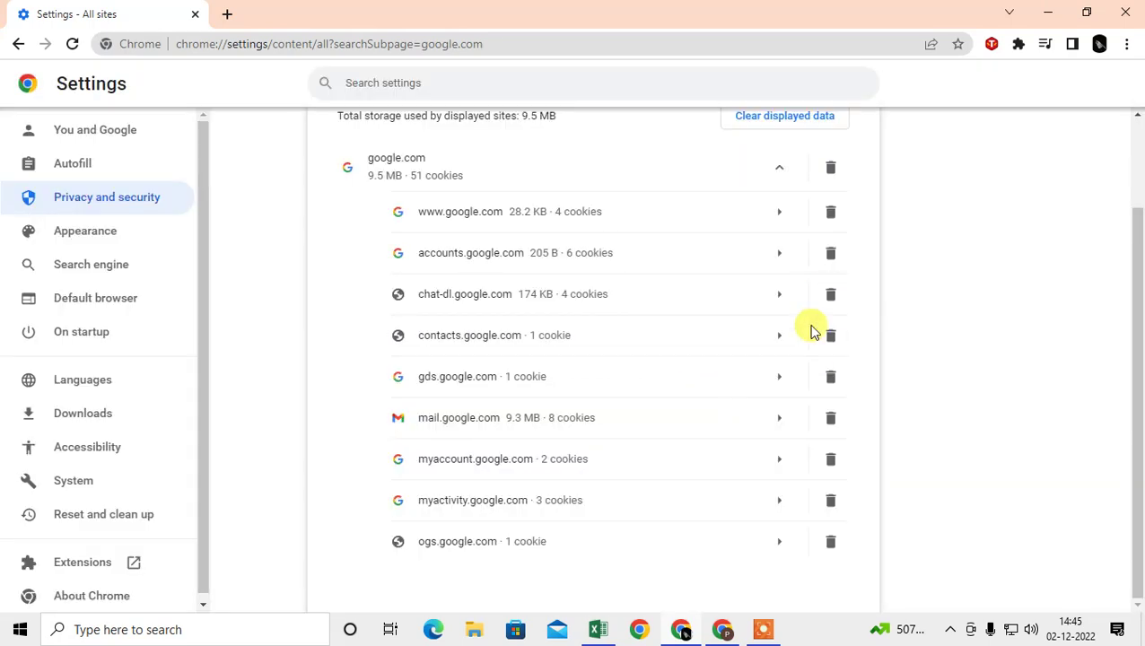
click(780, 277)
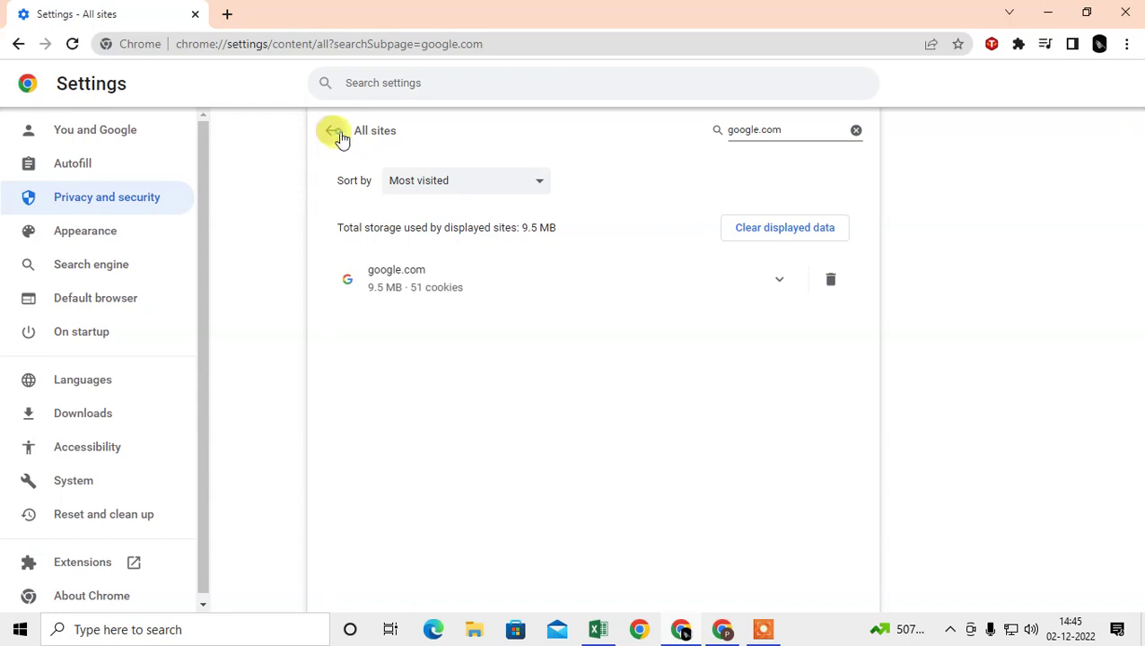
key(BackSpace)
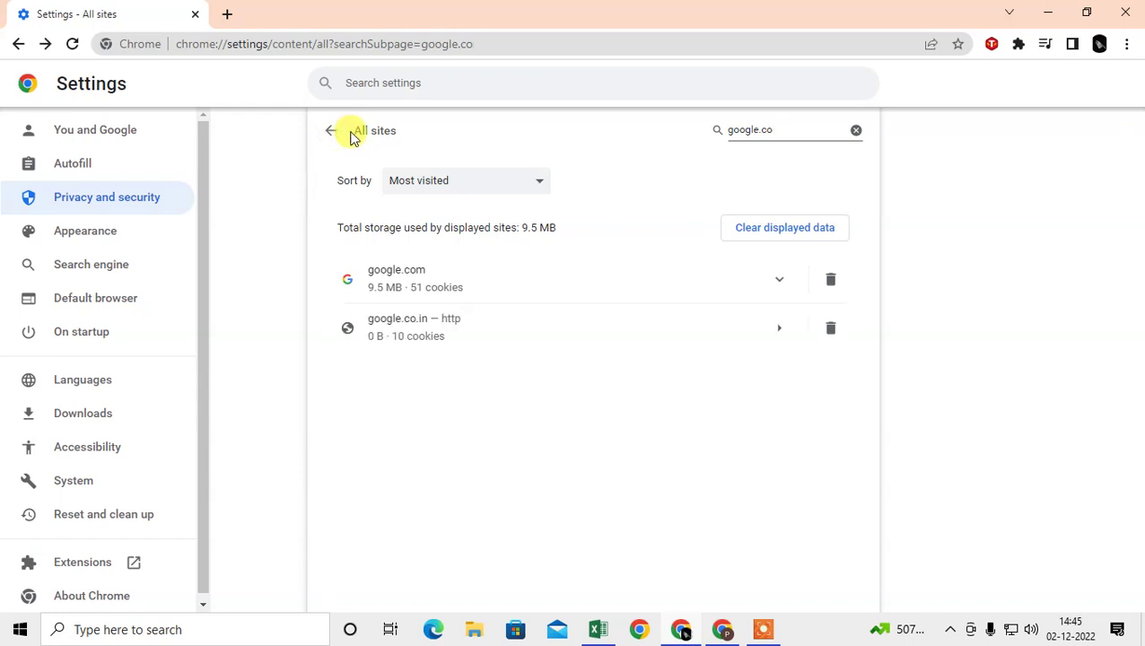
Load google.com in a new tab, dismiss its popup, and show its site information
click(226, 15)
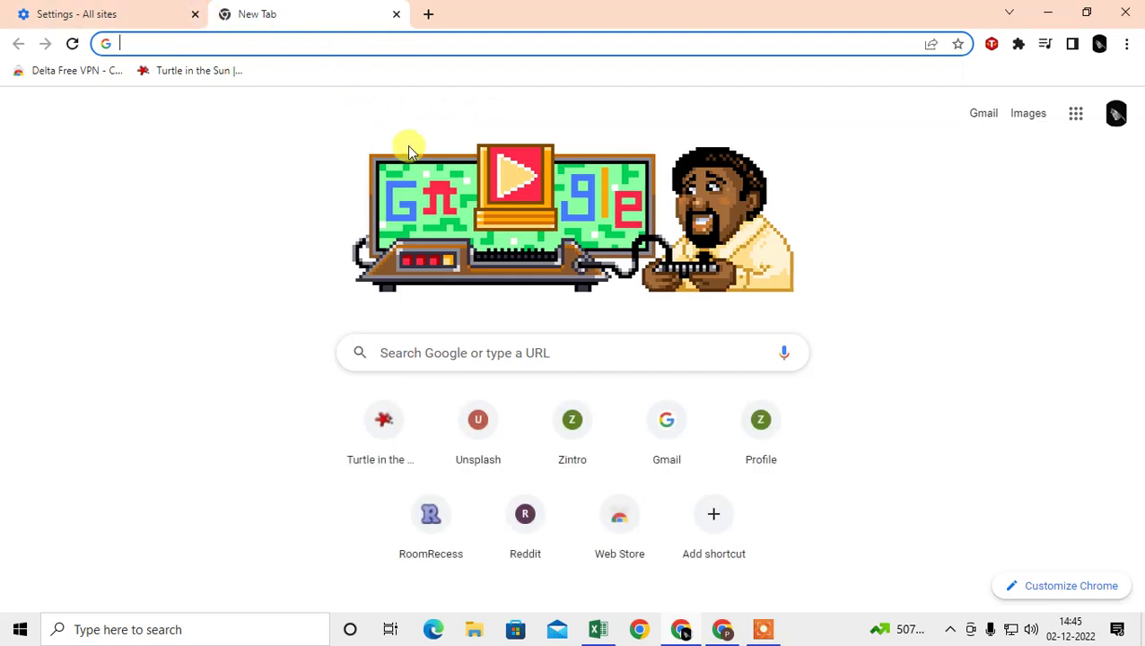
text(go)
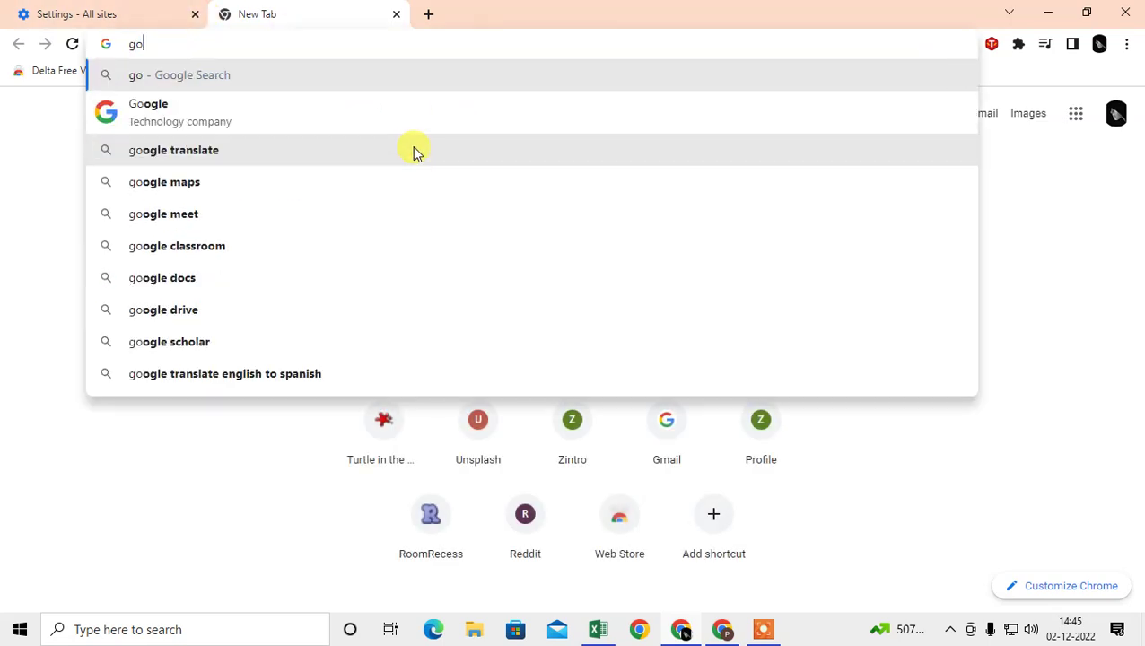
text(oggle.com)
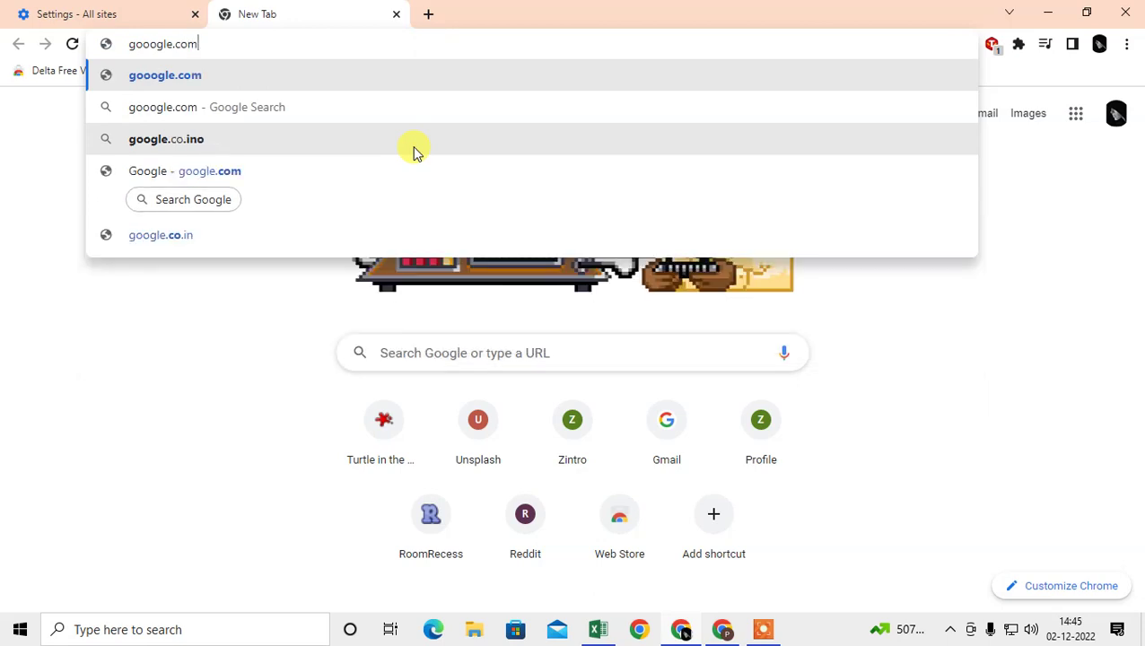
click(413, 153)
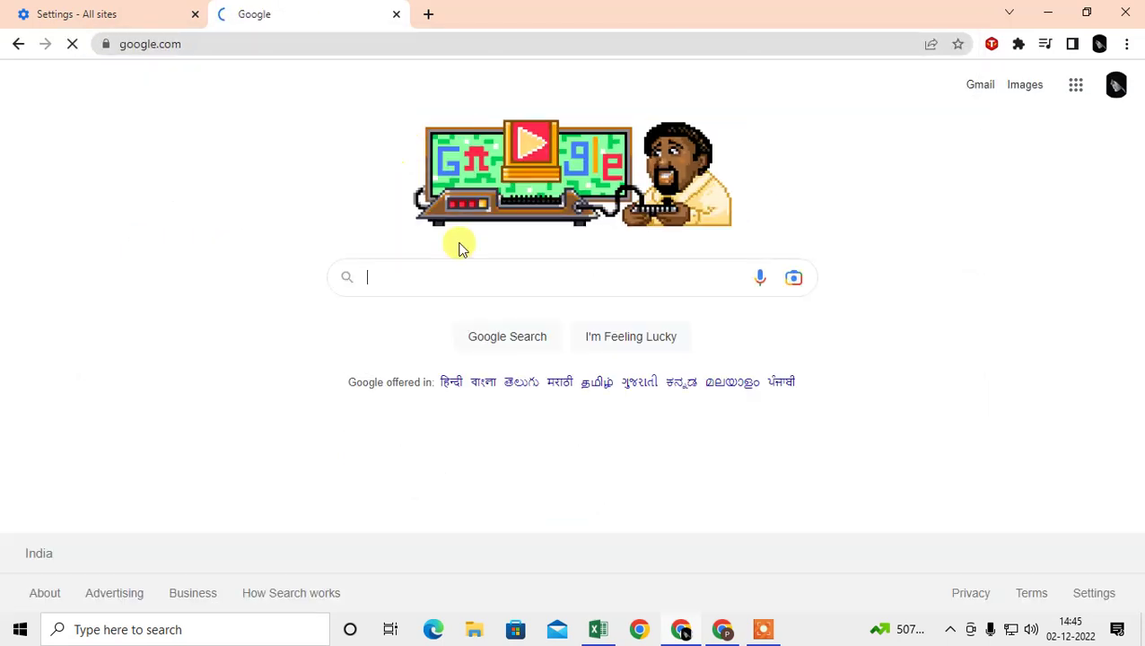
click(901, 510)
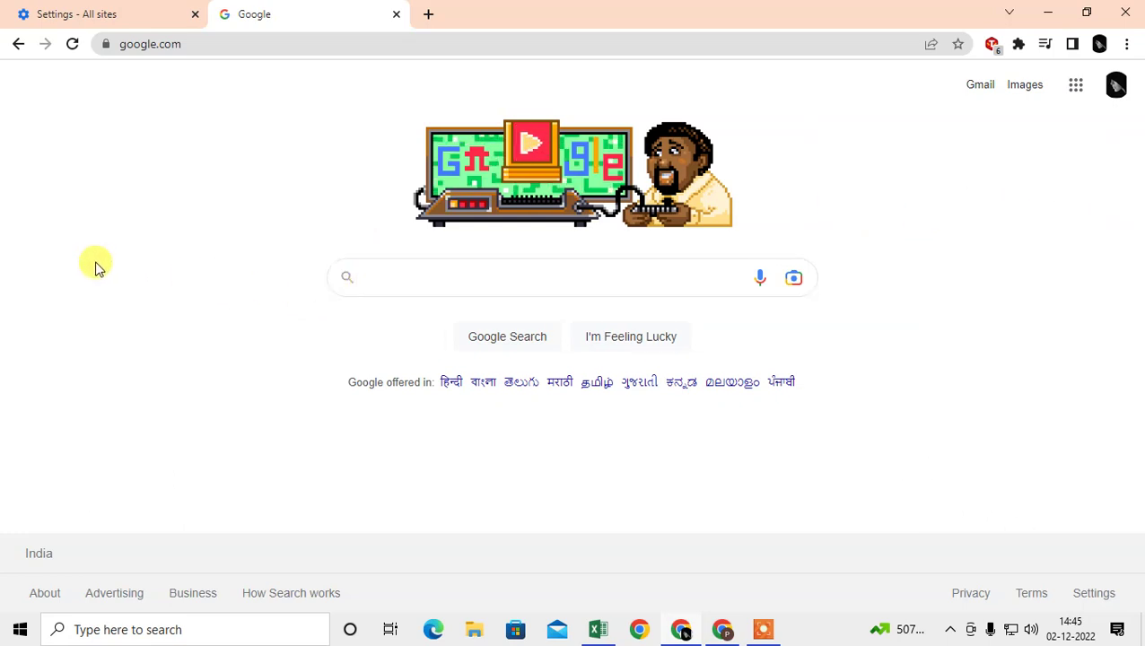
click(105, 45)
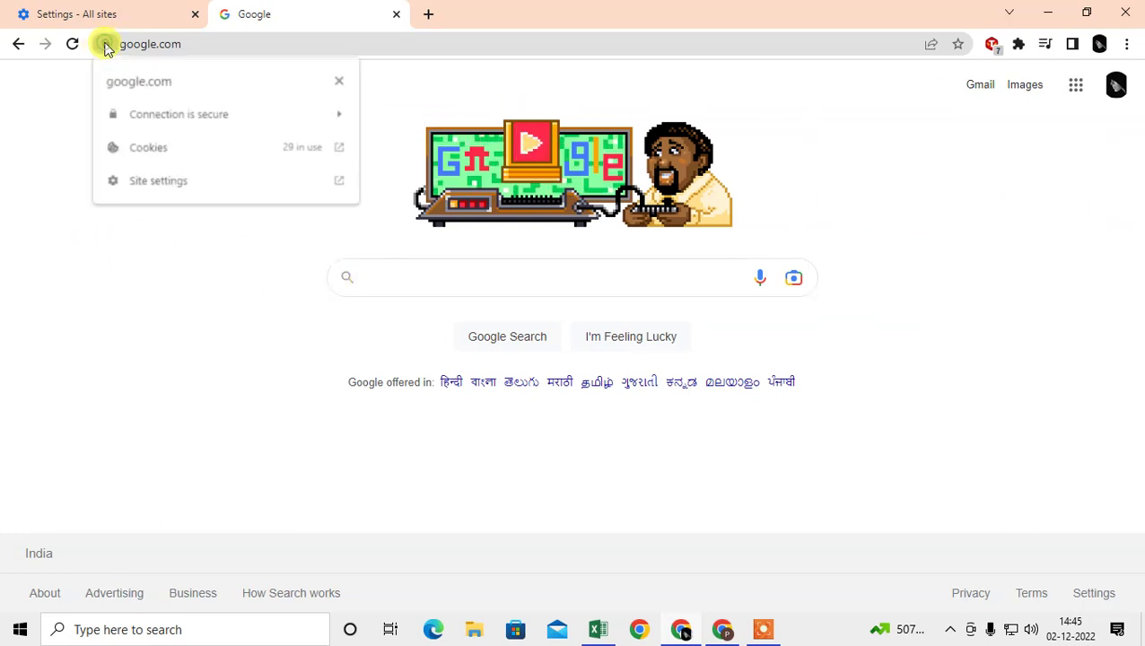
click(176, 151)
click(404, 179)
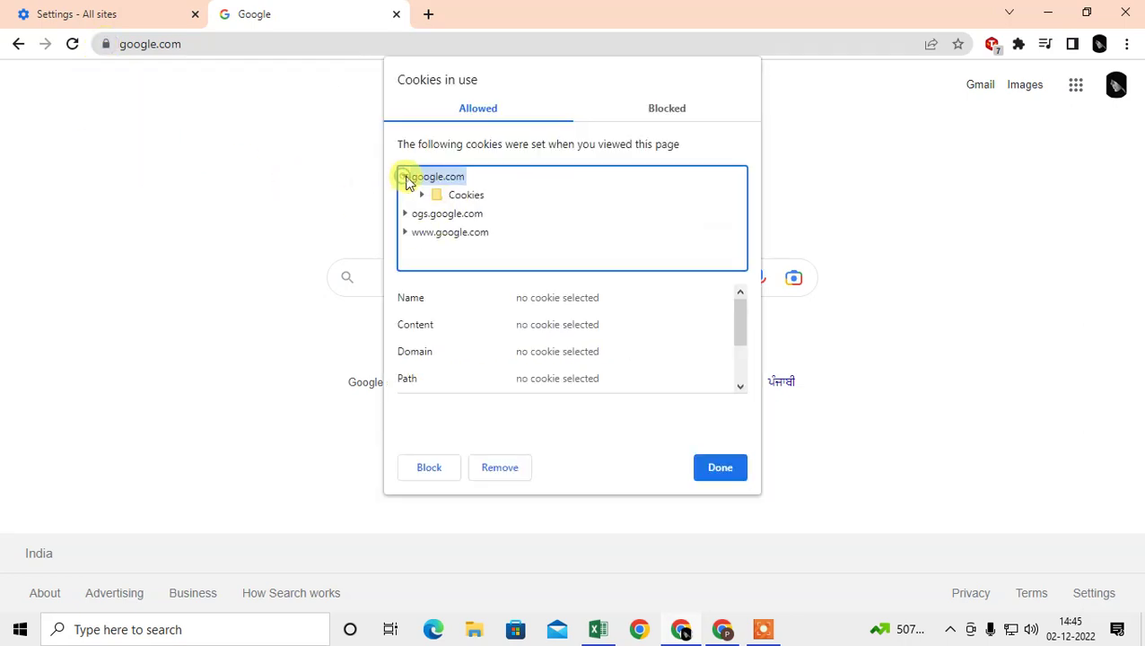
click(404, 178)
click(404, 195)
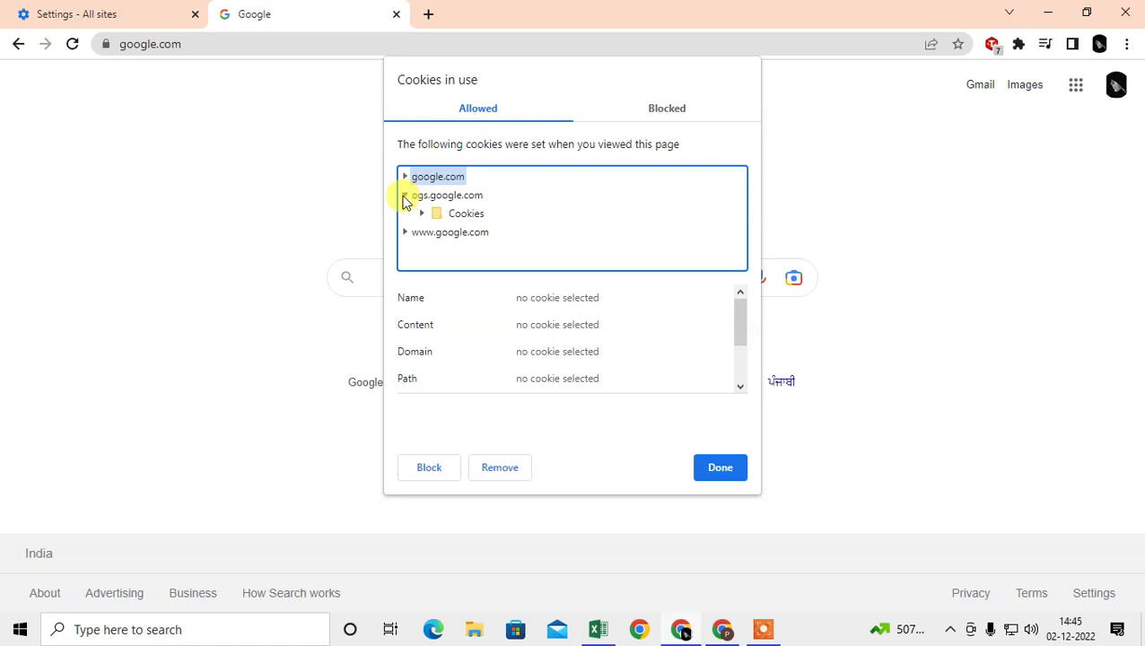
click(404, 196)
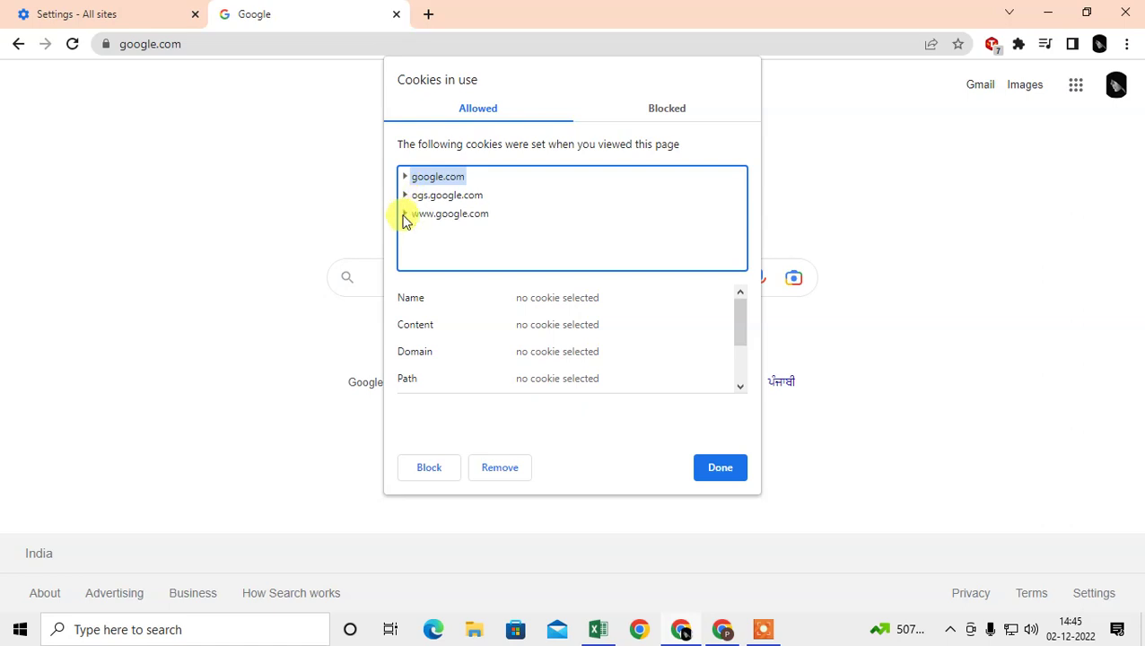
click(405, 214)
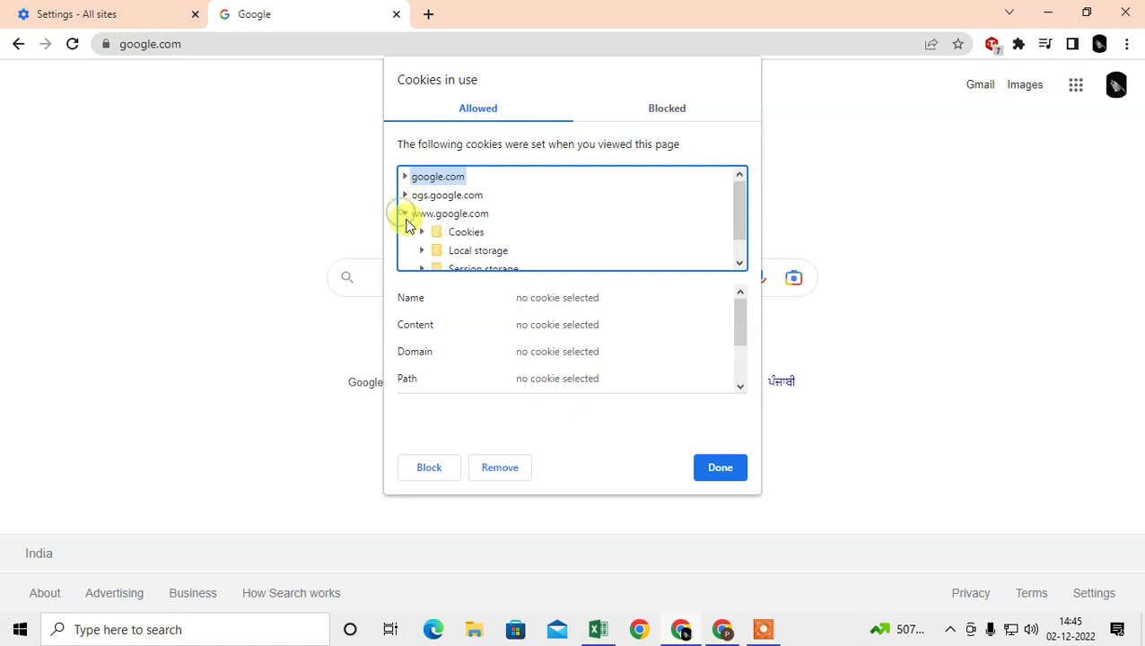
click(405, 213)
click(404, 213)
click(403, 215)
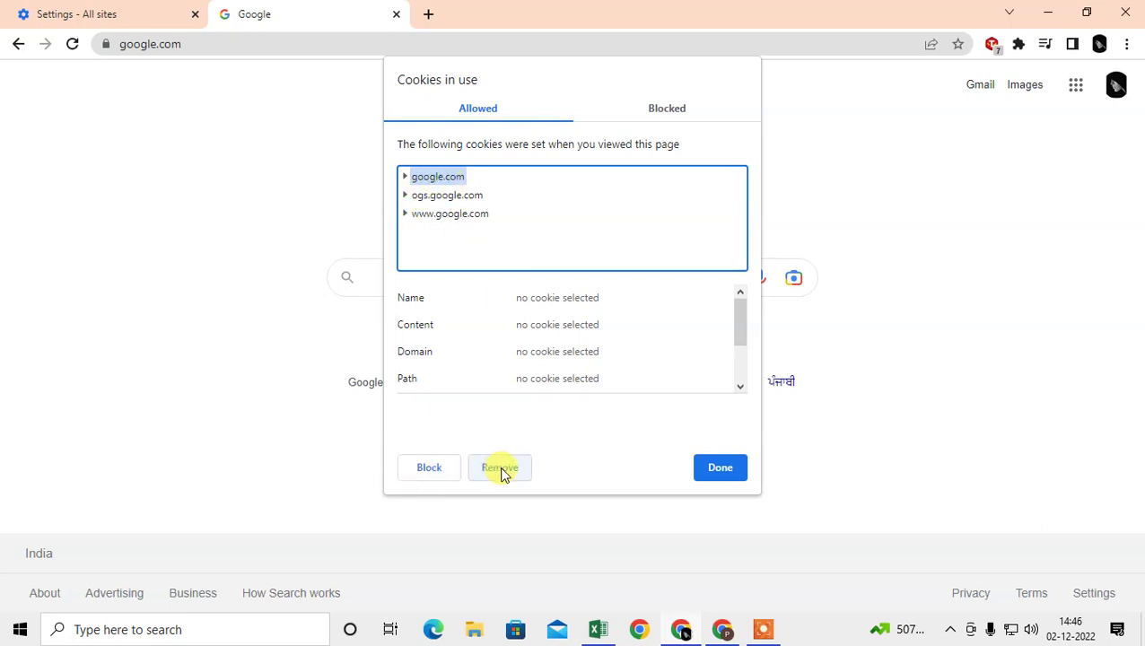
click(405, 195)
click(421, 214)
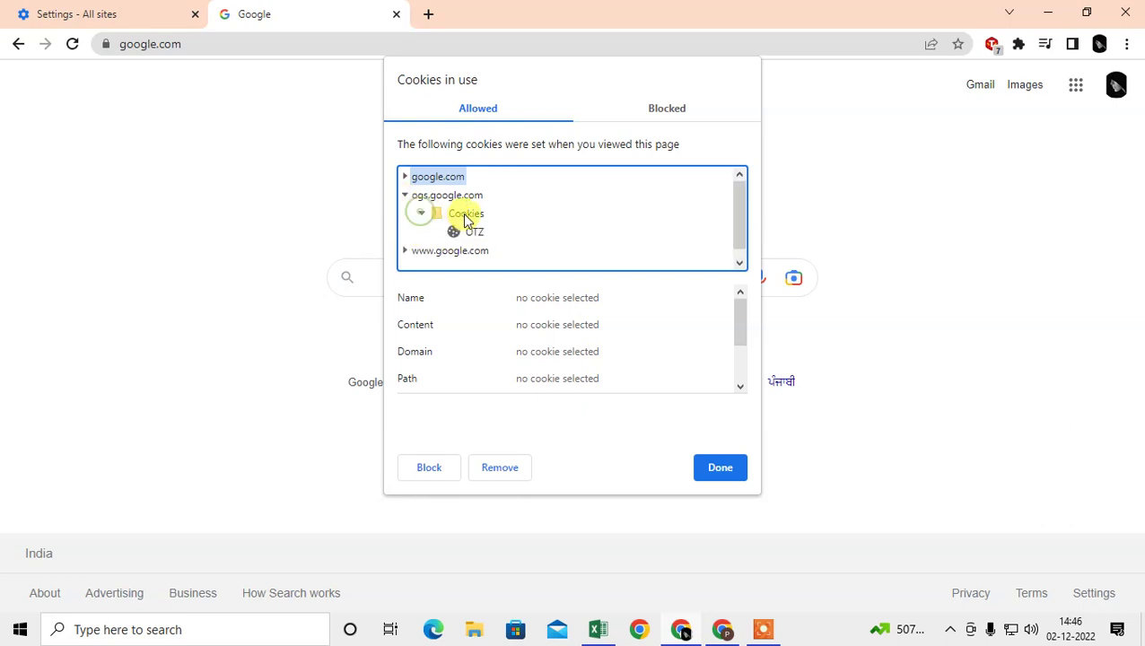
click(471, 232)
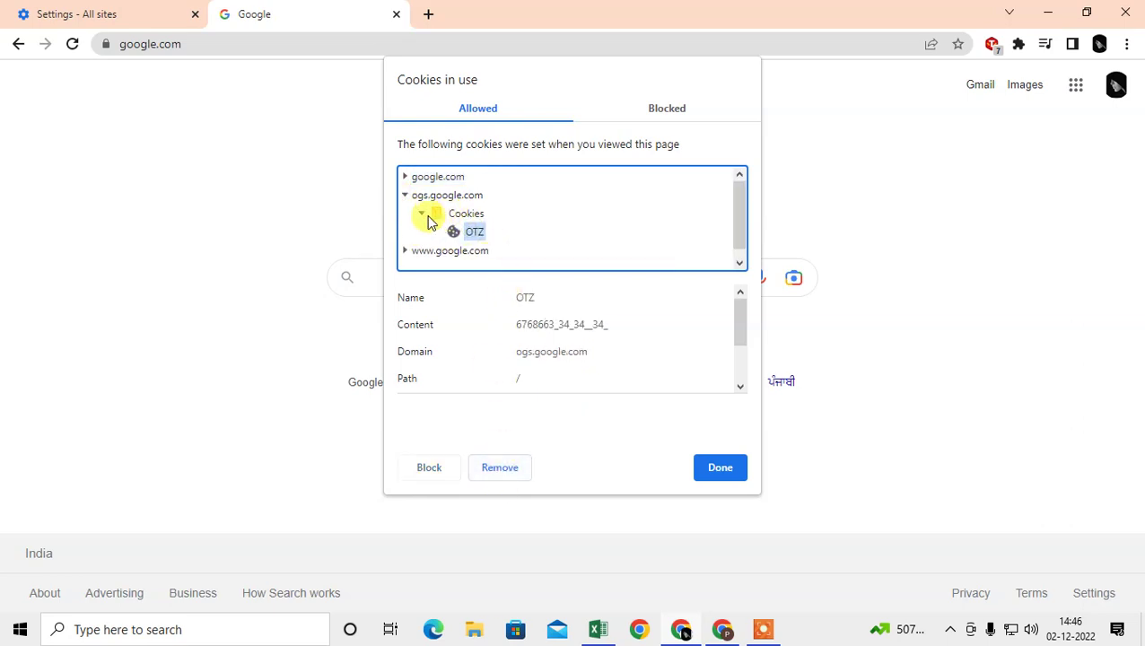
click(429, 215)
click(403, 195)
click(404, 213)
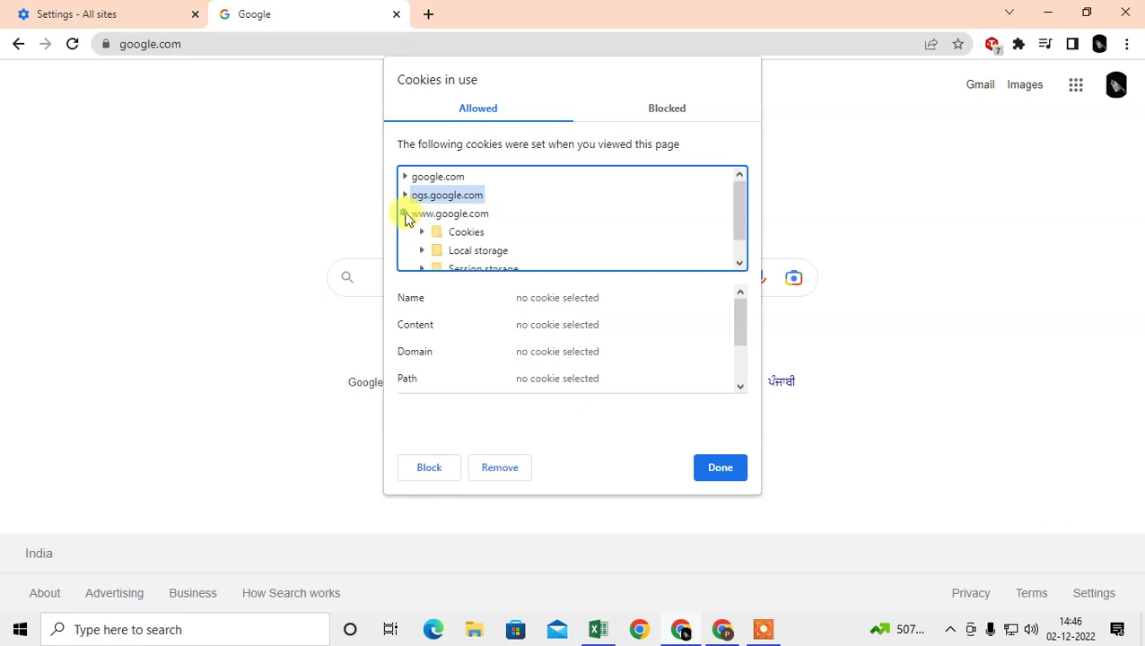
click(425, 217)
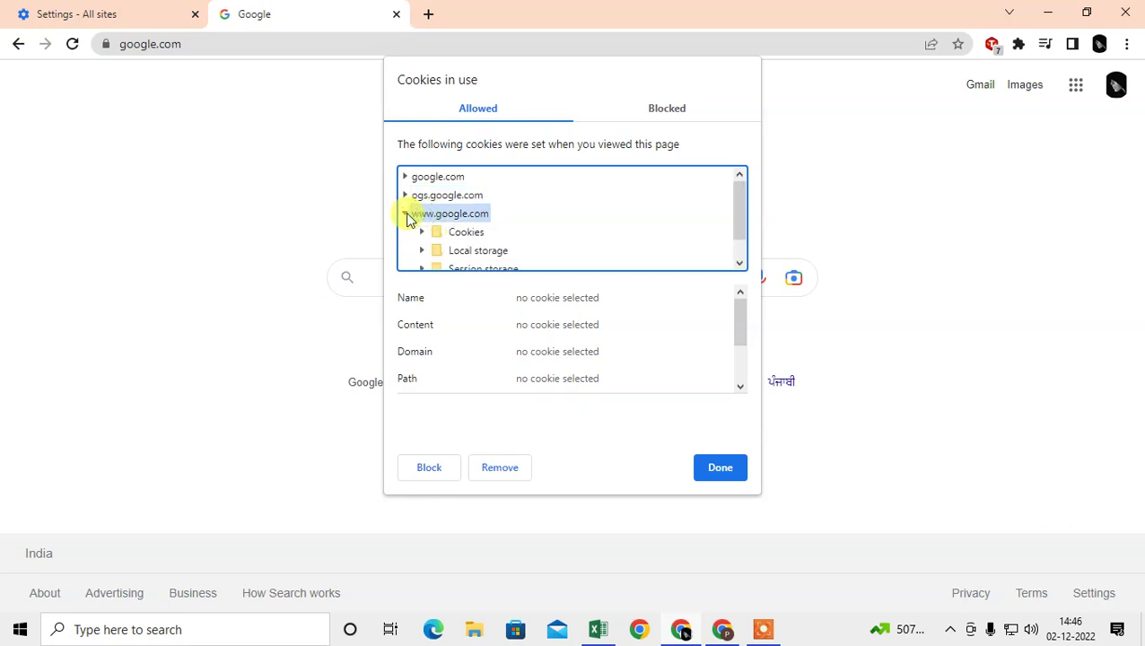
click(409, 216)
click(435, 176)
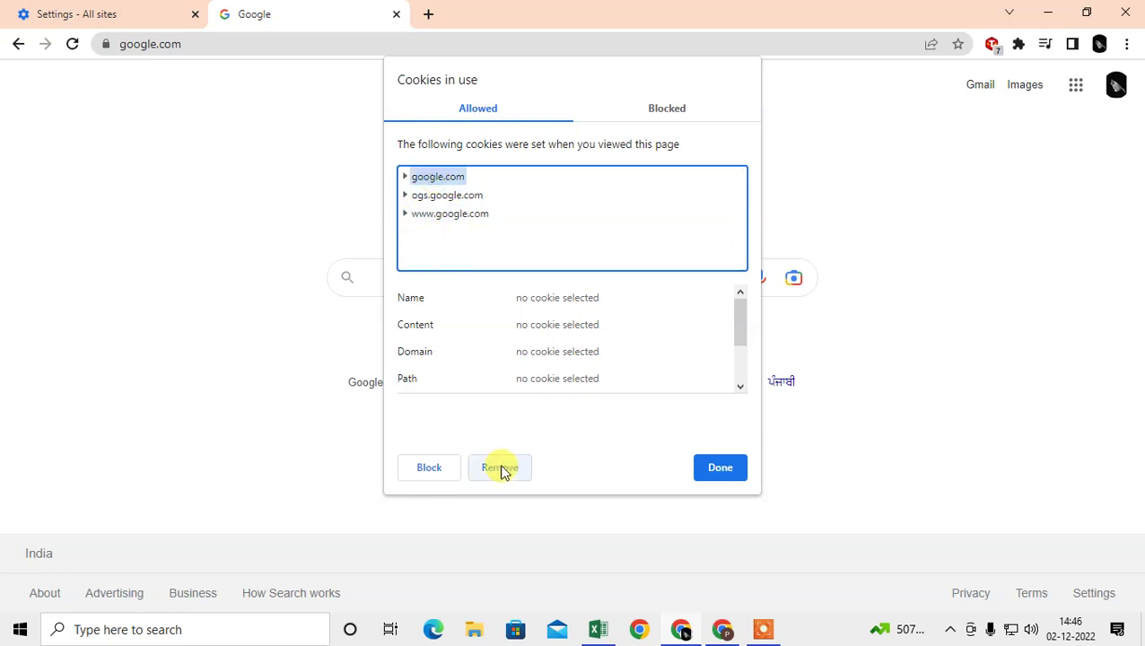
click(824, 464)
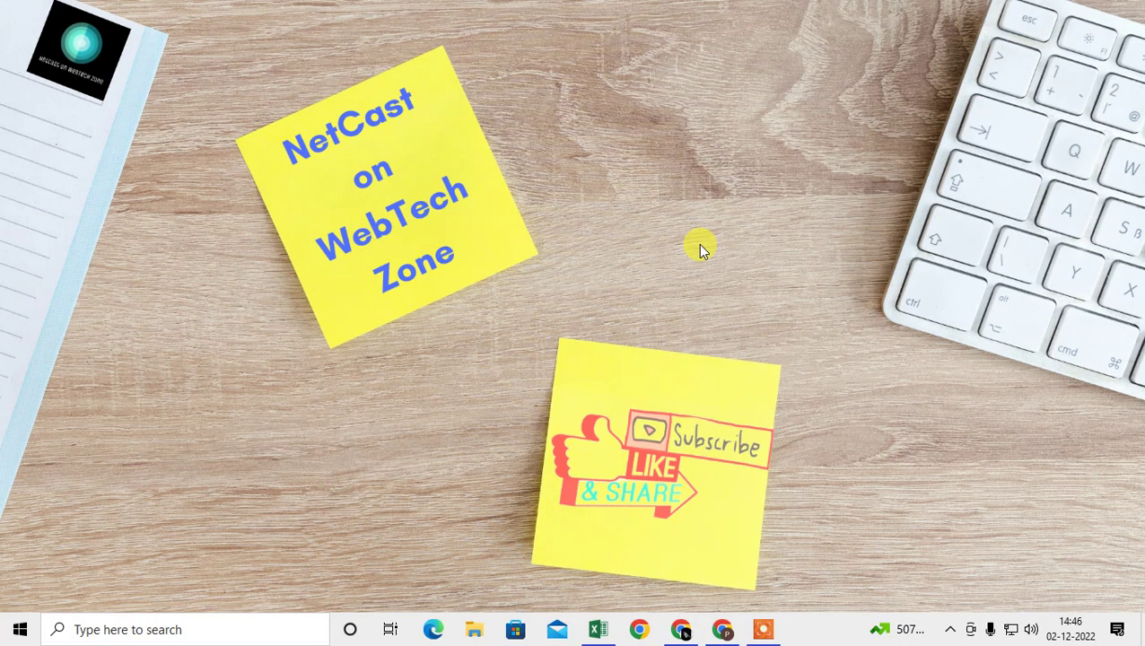